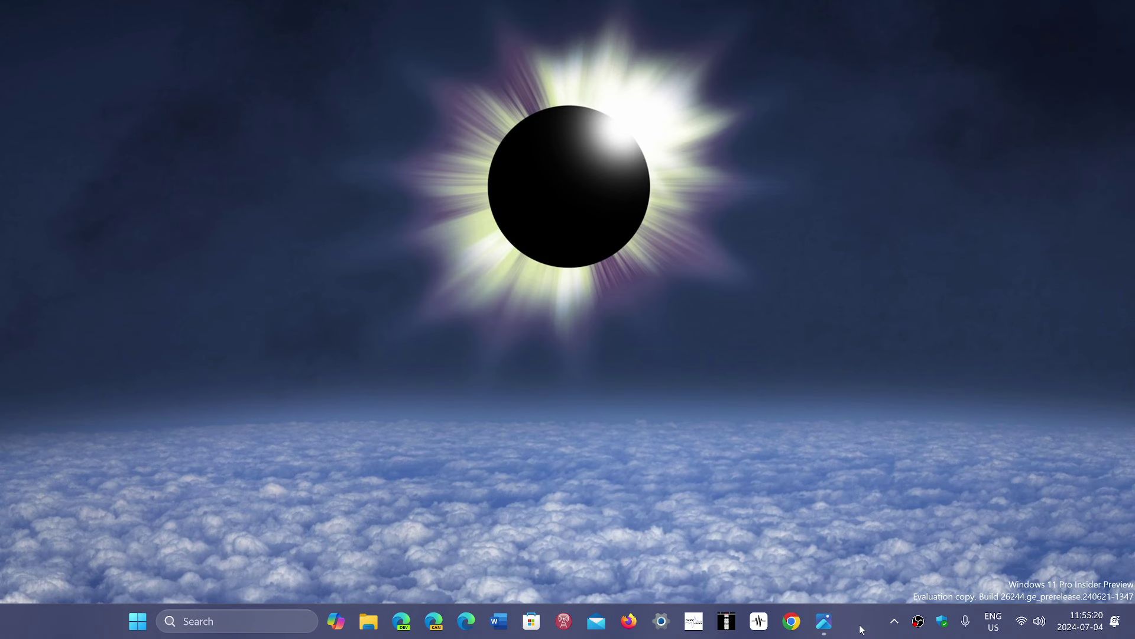
# Step: Restore the Photos window showing Microsoft 3.jpg, the headquarters sign photo, from the taskbar
pyautogui.click(824, 621)
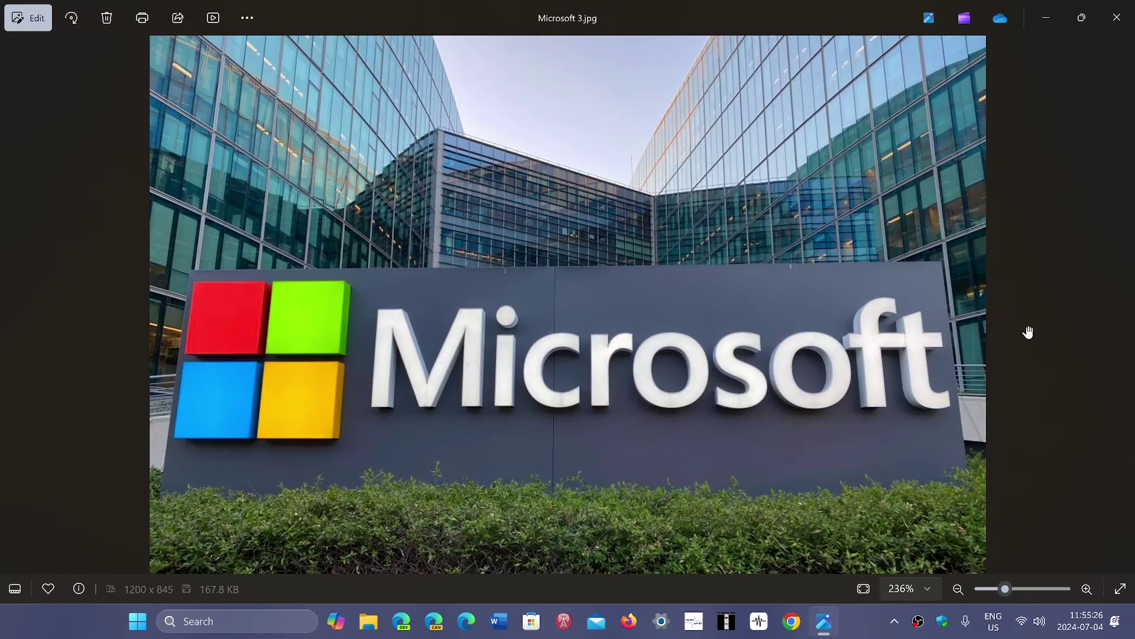